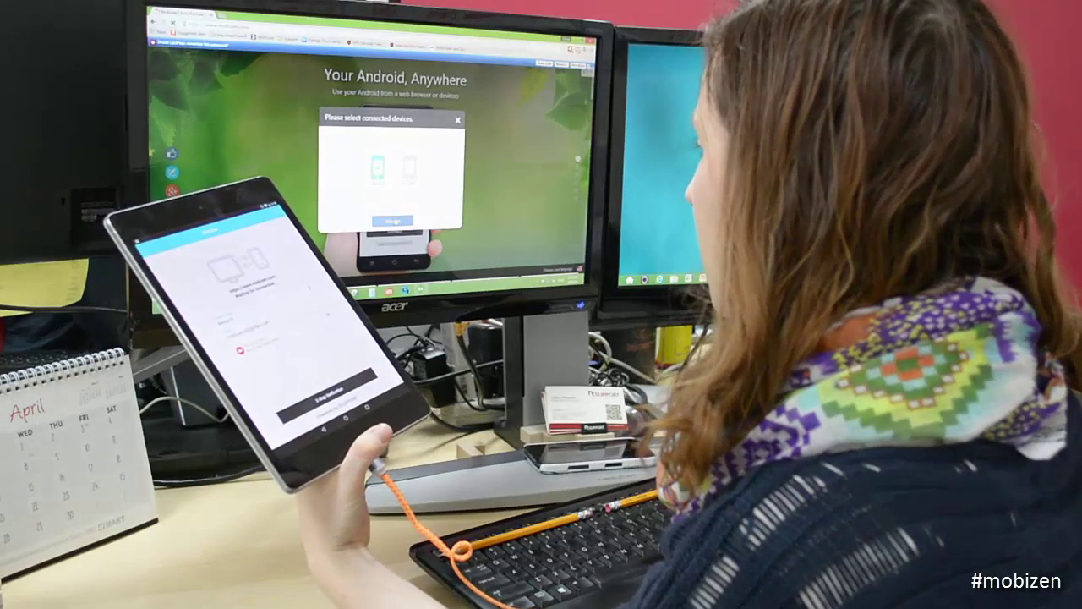
Step: Select the Nexus 9 tablet in the connected-devices dialog to start mirroring
click(392, 221)
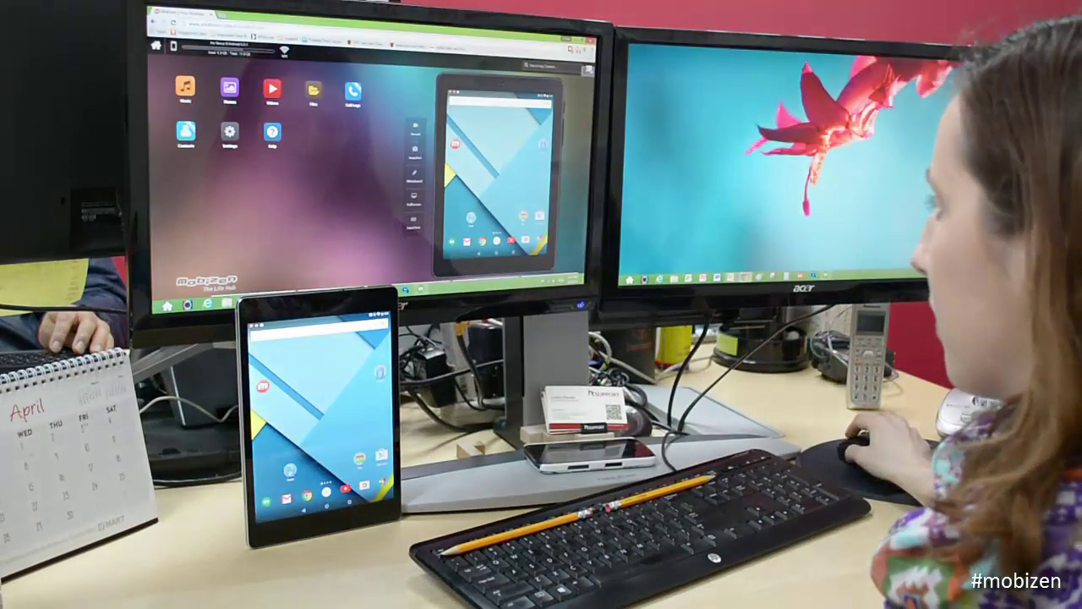
Step: Open the tablet's app drawer from the mirrored view, then return to its home screen
click(496, 250)
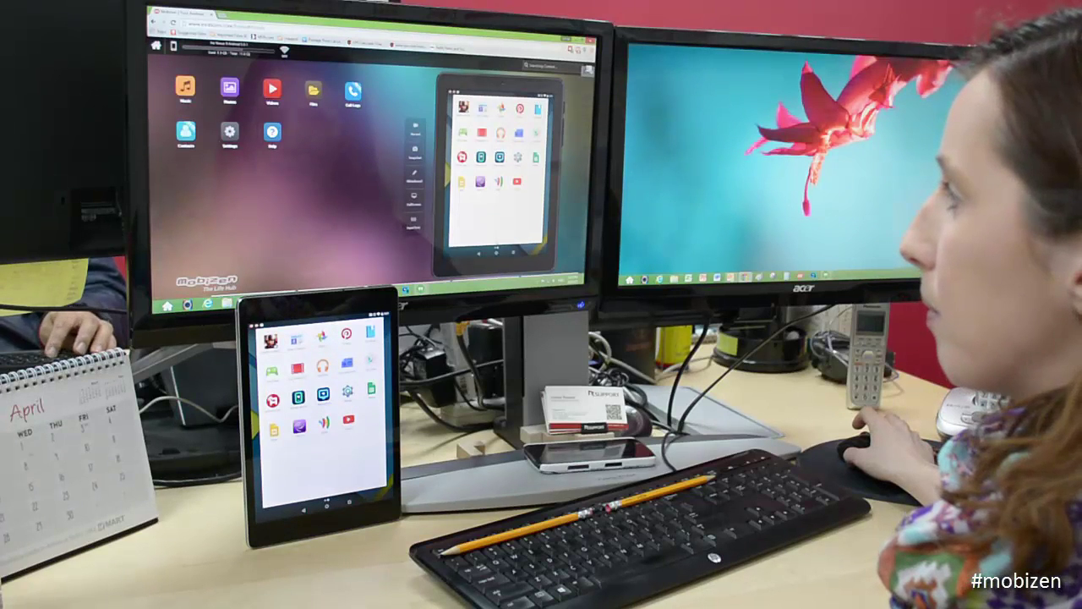
click(496, 254)
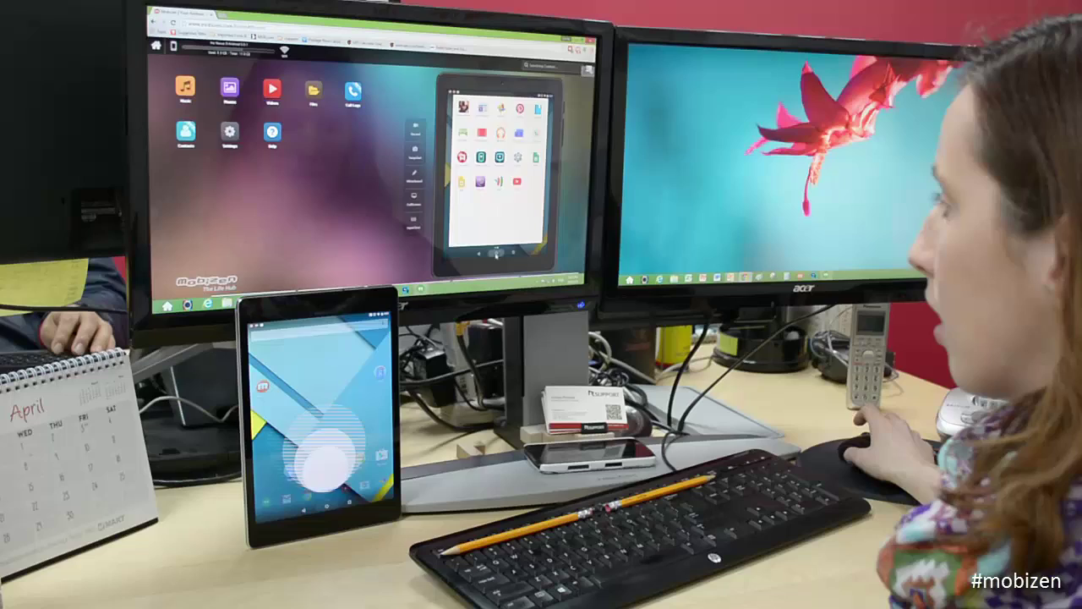